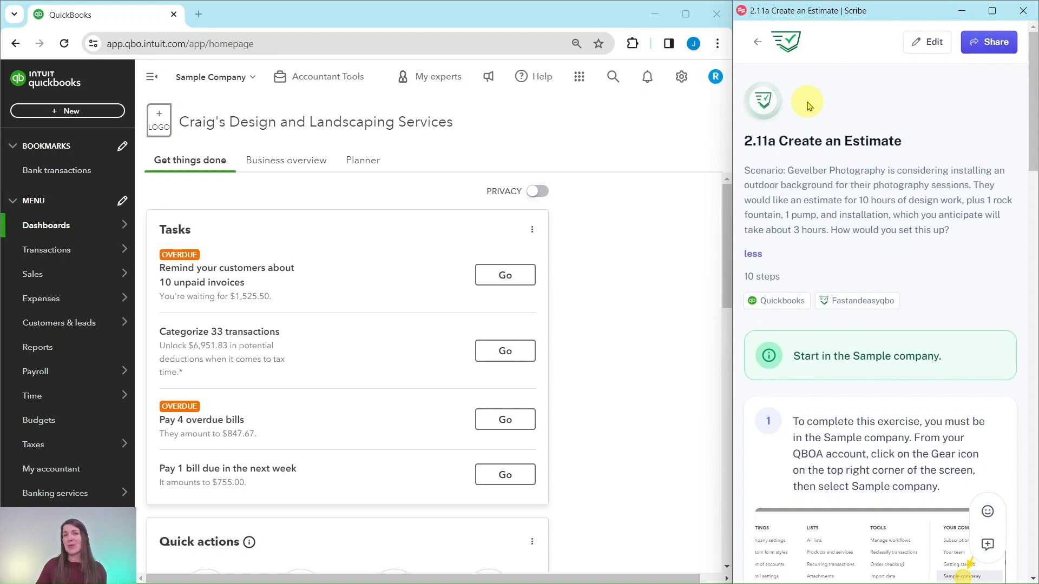
Follow the exercise guide and start a new estimate in the sample company.
{"action": "scroll", "coordinate": [800, 100], "scroll_direction": "down", "scroll_amount": 2}
{"action": "scroll", "coordinate": [816, 95], "scroll_direction": "up", "scroll_amount": 2}
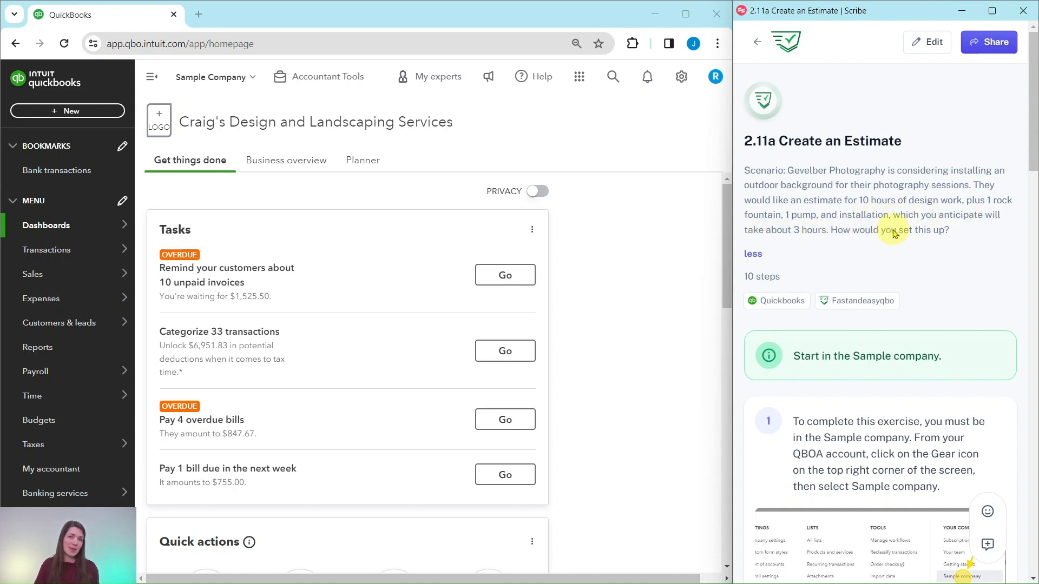
{"action": "scroll", "coordinate": [896, 229], "scroll_direction": "down", "scroll_amount": 4}
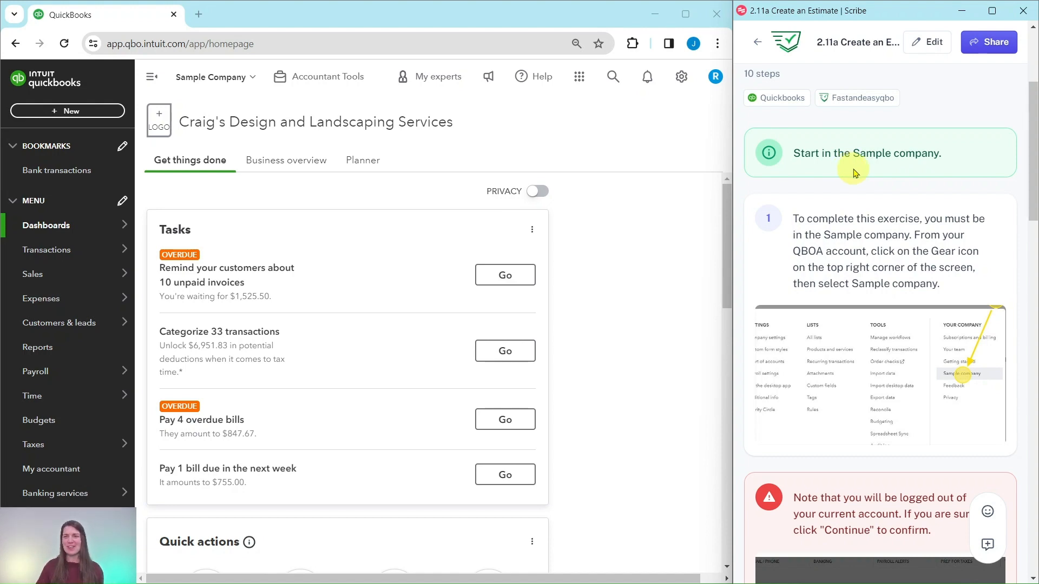
{"action": "scroll", "coordinate": [853, 172], "scroll_direction": "down", "scroll_amount": 10}
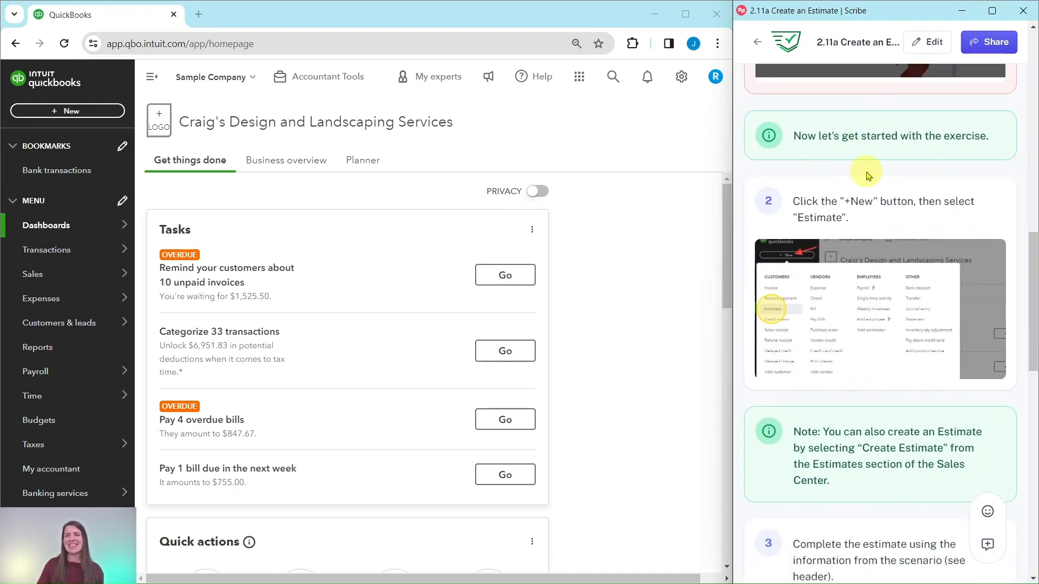
{"action": "scroll", "coordinate": [865, 174], "scroll_direction": "down", "scroll_amount": 1}
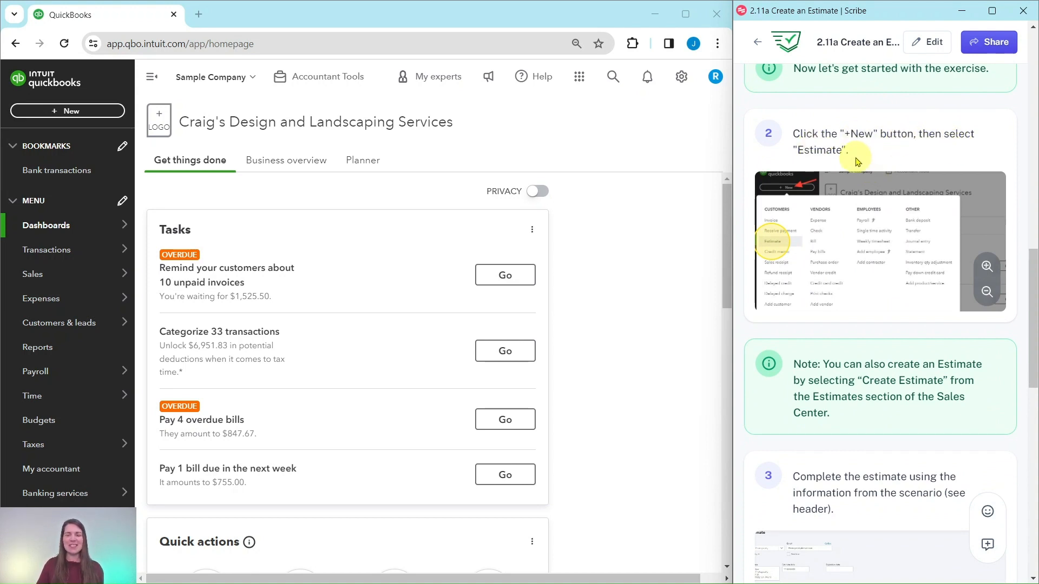
{"action": "left_click", "coordinate": [67, 113]}
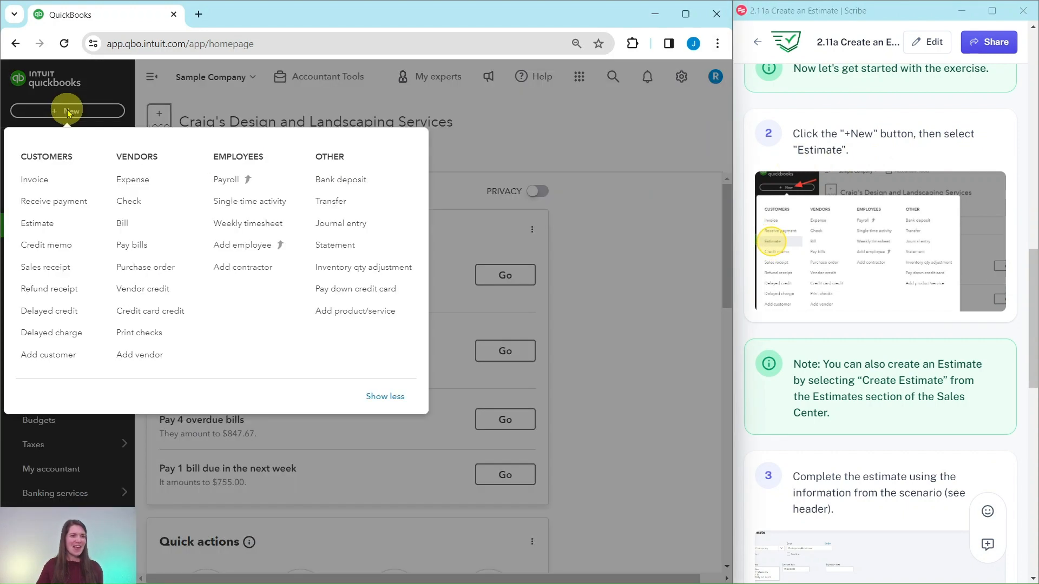
{"action": "left_click", "coordinate": [36, 224]}
Choose Gevelber Photography as the customer for the estimate.
{"action": "scroll", "coordinate": [798, 279], "scroll_direction": "down", "scroll_amount": 4}
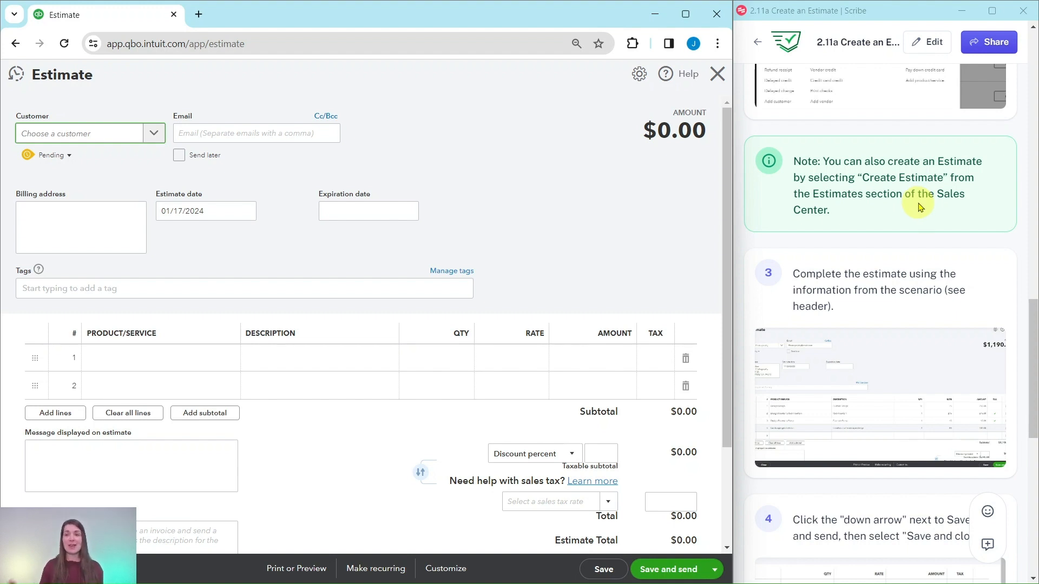
{"action": "scroll", "coordinate": [919, 206], "scroll_direction": "down", "scroll_amount": 3}
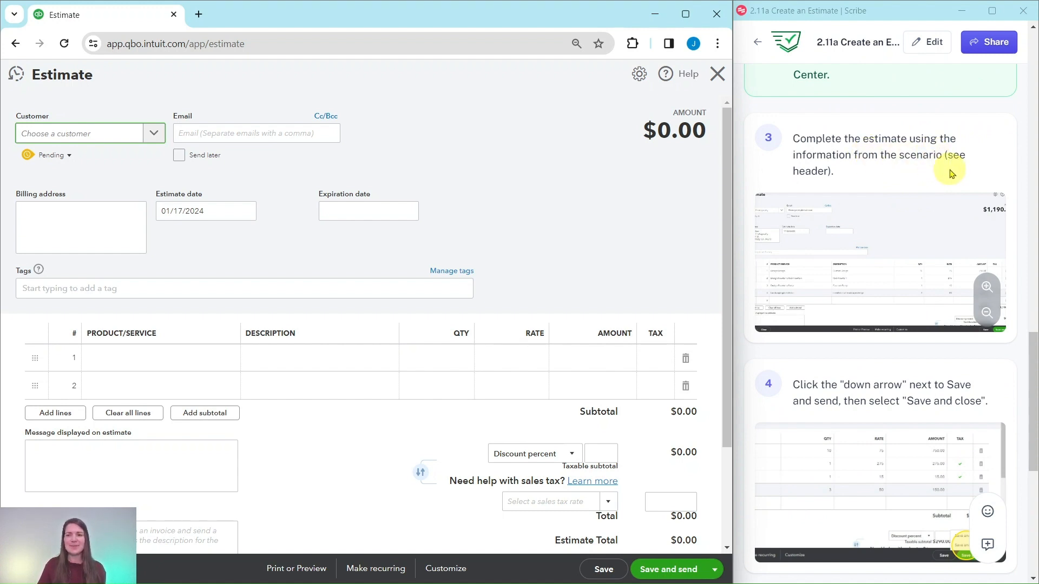
{"action": "left_click", "coordinate": [153, 136]}
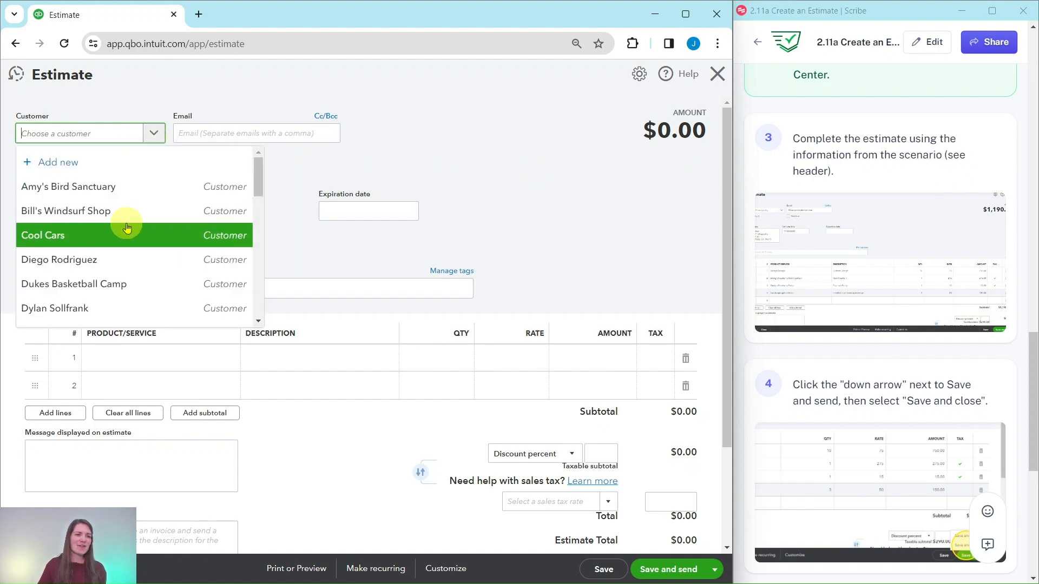
{"action": "scroll", "coordinate": [122, 228], "scroll_direction": "down", "scroll_amount": 3}
{"action": "scroll", "coordinate": [111, 250], "scroll_direction": "down", "scroll_amount": 1}
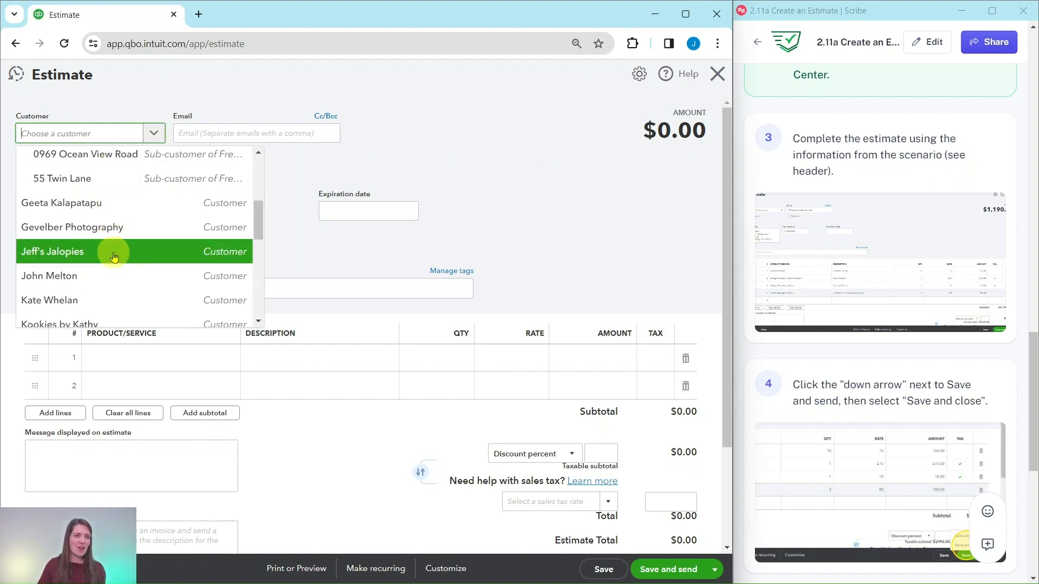
{"action": "left_click", "coordinate": [67, 234]}
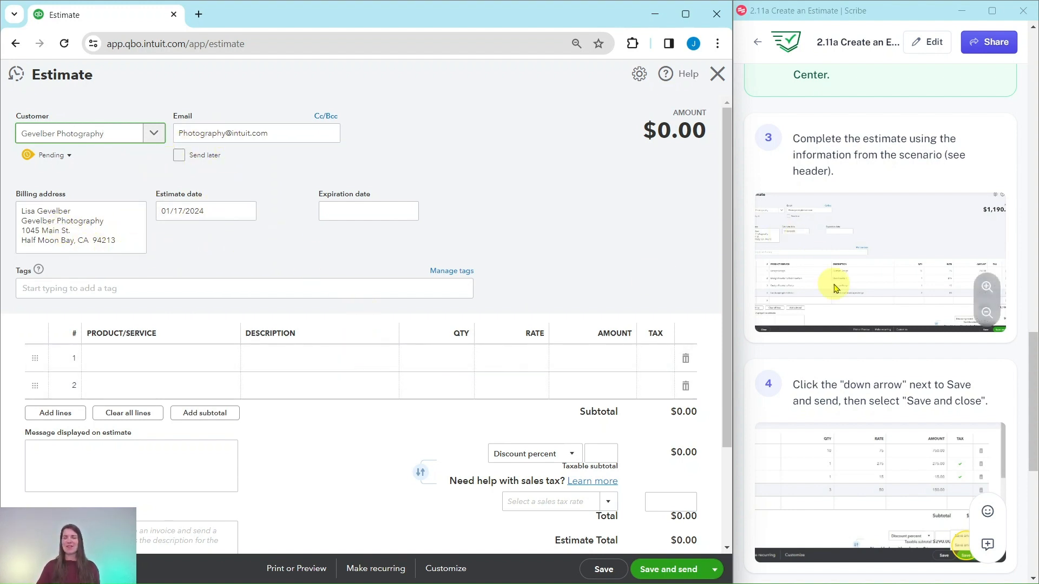
Add the Design service on the first line of the estimate with a quantity of 10.
{"action": "scroll", "coordinate": [847, 316], "scroll_direction": "up", "scroll_amount": 10}
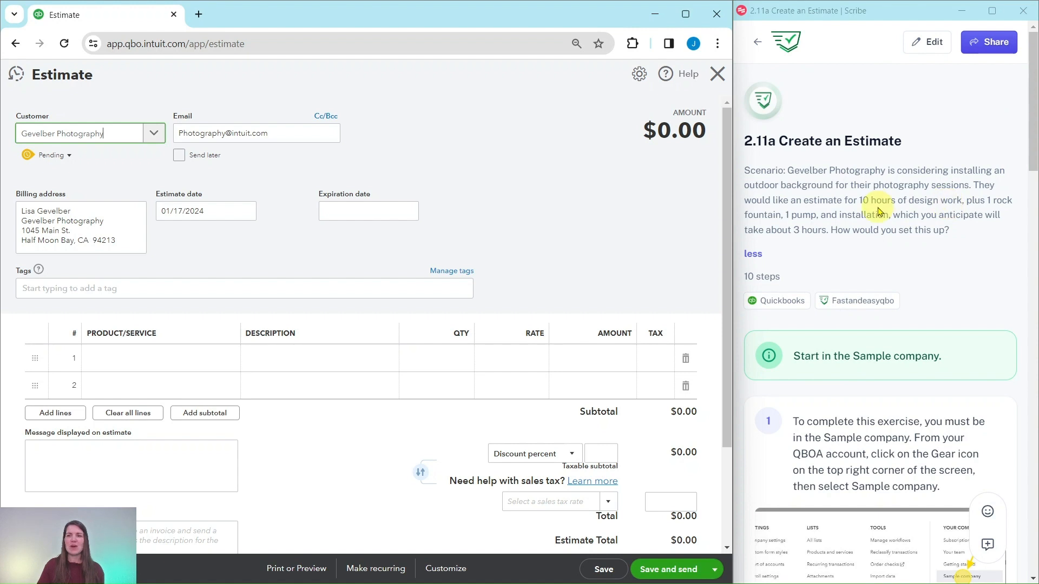
{"action": "left_click", "coordinate": [147, 368]}
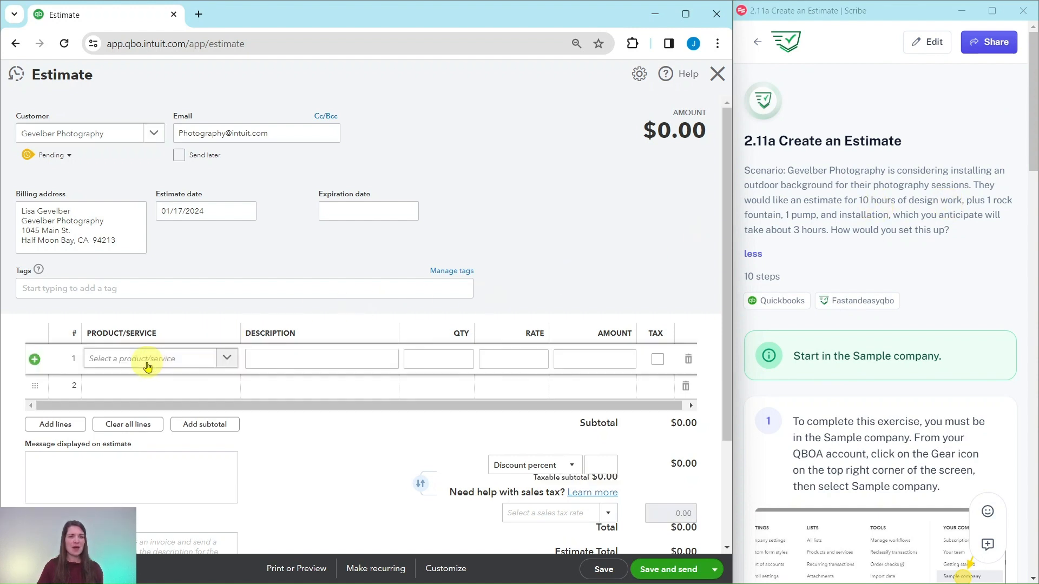
{"action": "left_click", "coordinate": [147, 366]}
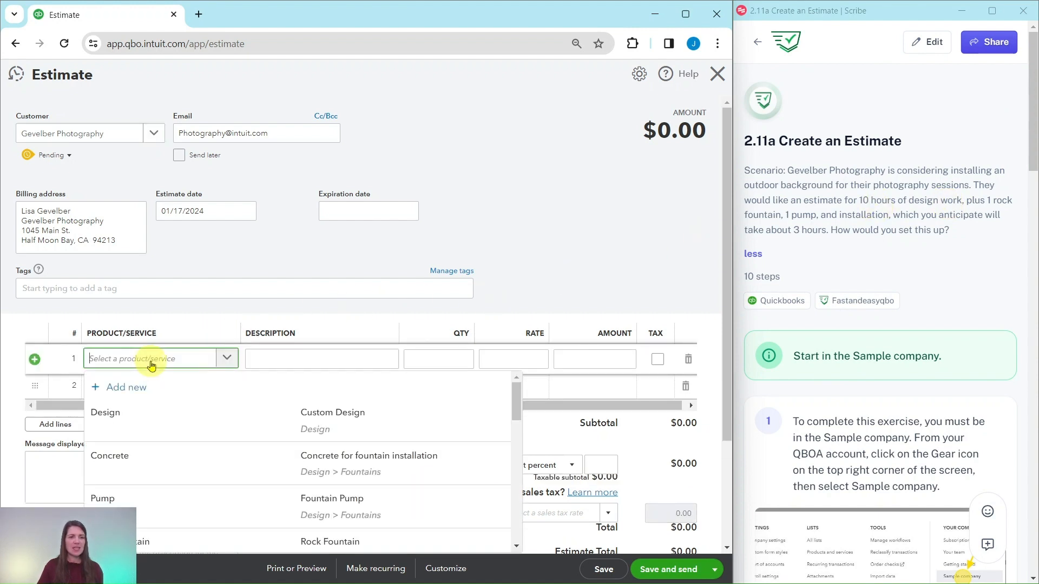
{"action": "left_click", "coordinate": [127, 422]}
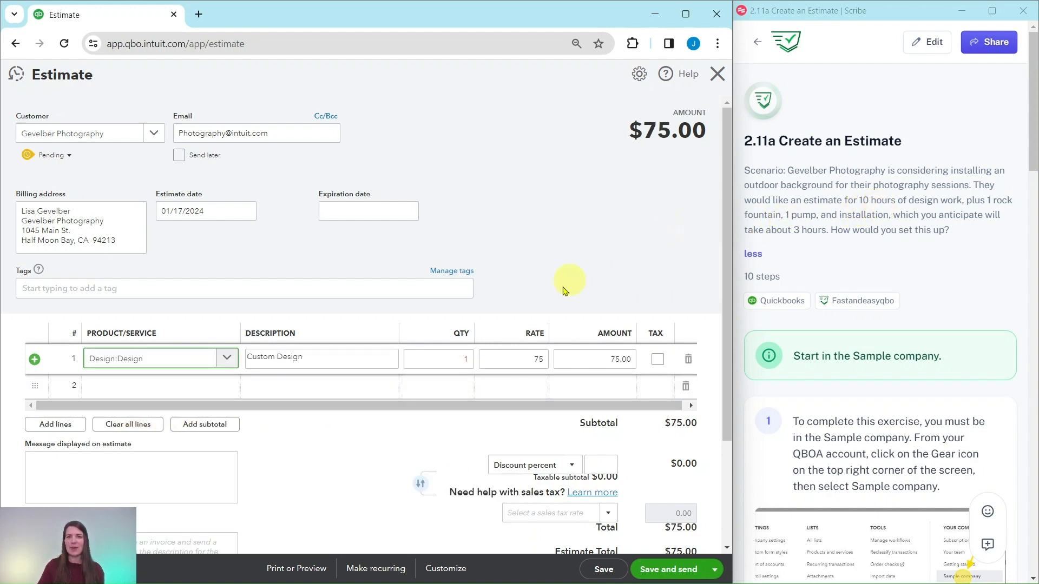
{"action": "double_click", "coordinate": [469, 357]}
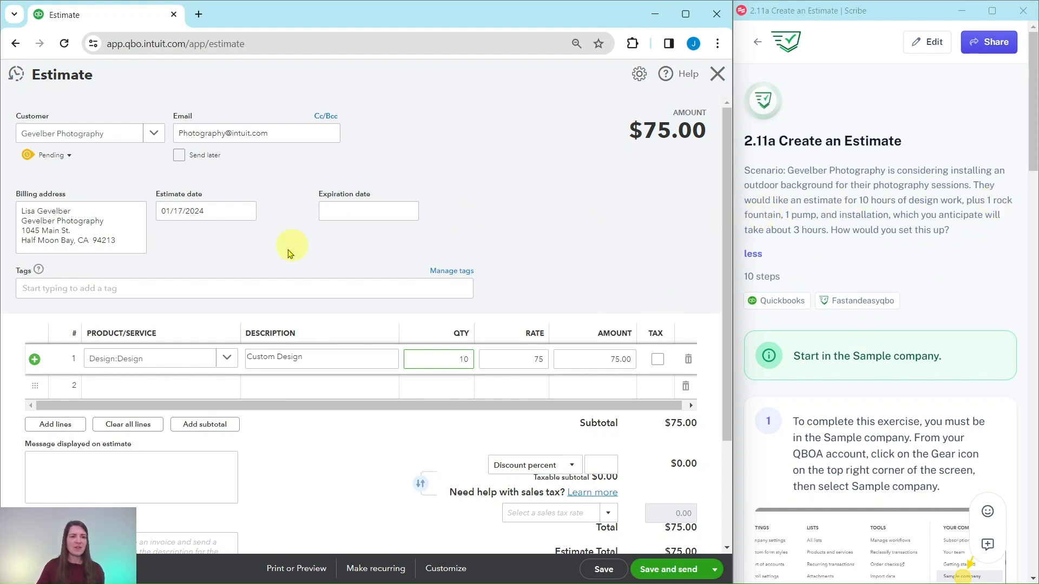
Add the Rock Fountain product on the second line of the estimate with a quantity of 1.
{"action": "scroll", "coordinate": [232, 309], "scroll_direction": "down", "scroll_amount": 1}
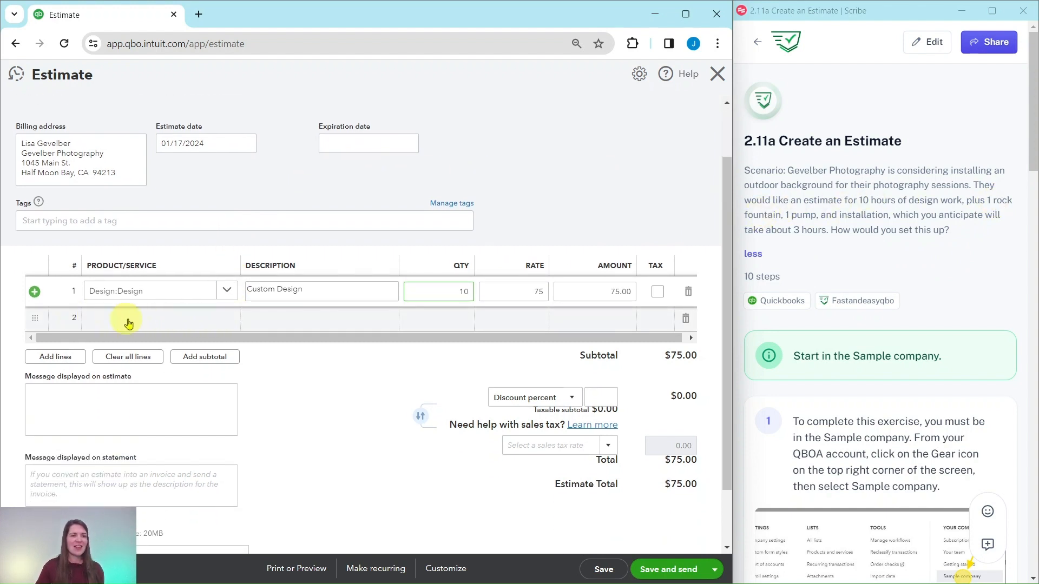
{"action": "left_click", "coordinate": [211, 325]}
{"action": "left_click", "coordinate": [211, 321]}
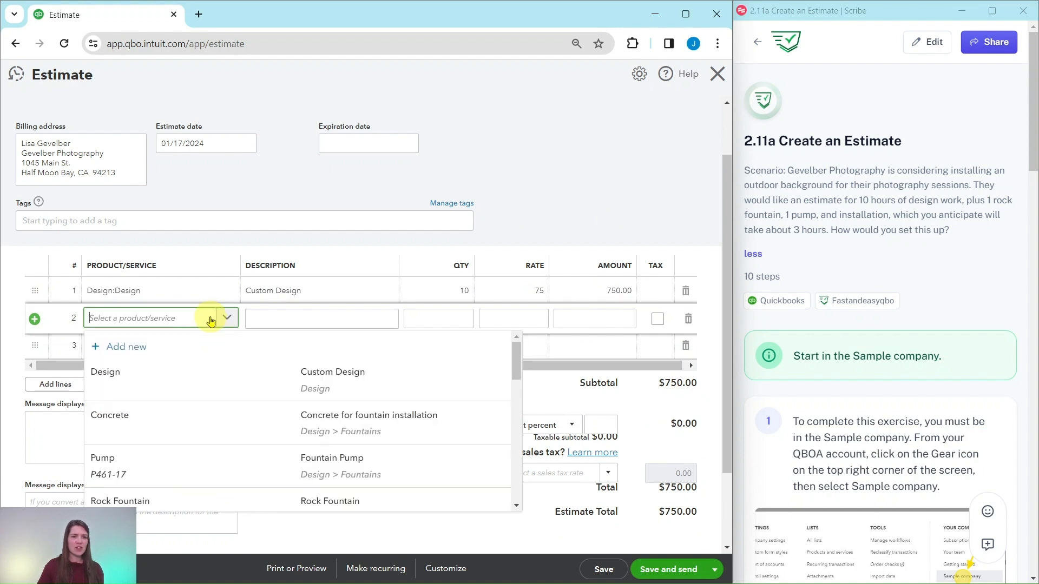
{"action": "scroll", "coordinate": [243, 374], "scroll_direction": "down", "scroll_amount": 1}
{"action": "scroll", "coordinate": [243, 373], "scroll_direction": "down", "scroll_amount": 1}
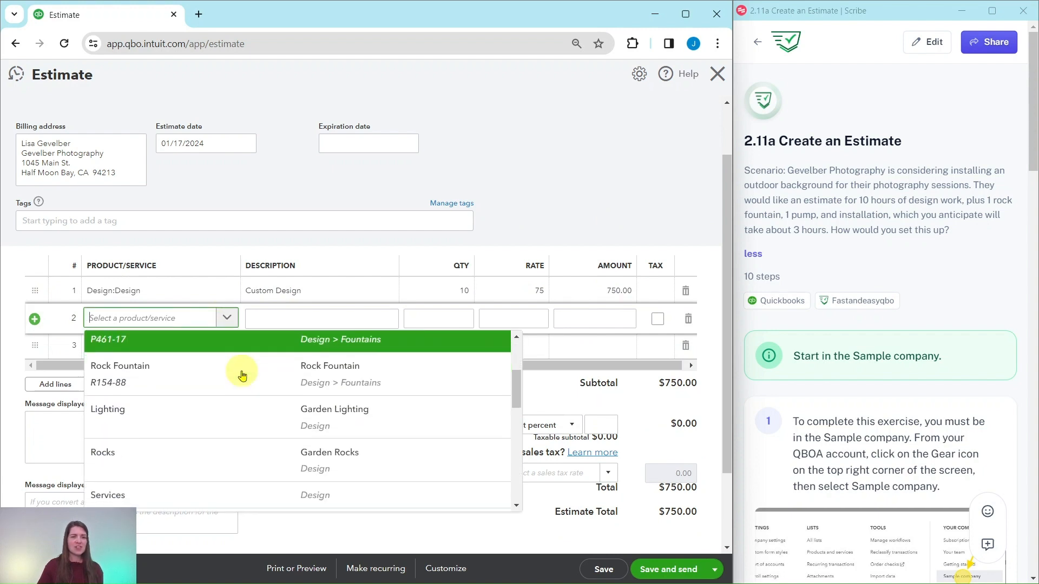
{"action": "left_click", "coordinate": [115, 374]}
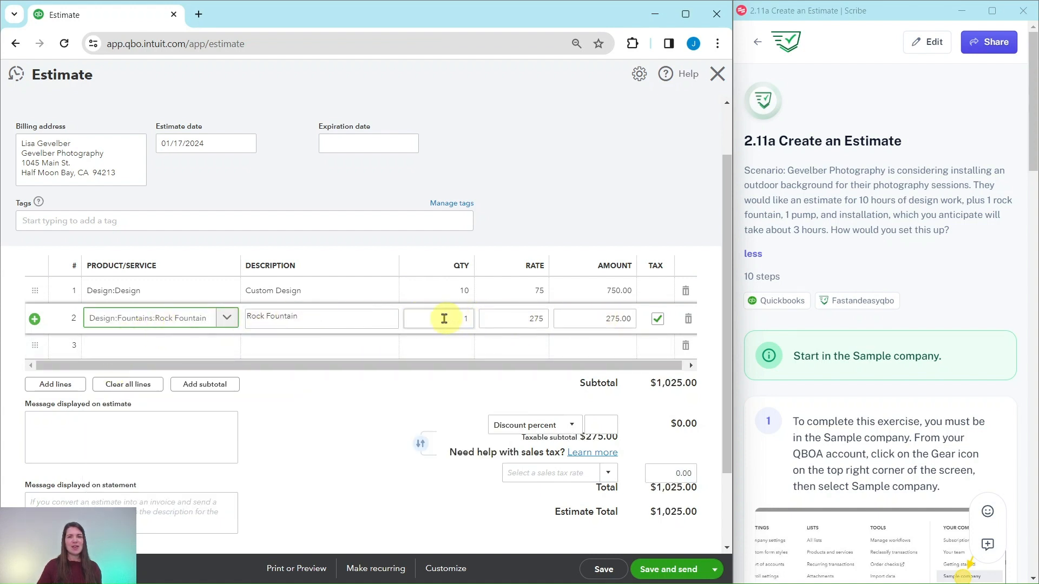
{"action": "left_click", "coordinate": [466, 319]}
{"action": "key", "text": "BackSpace"}
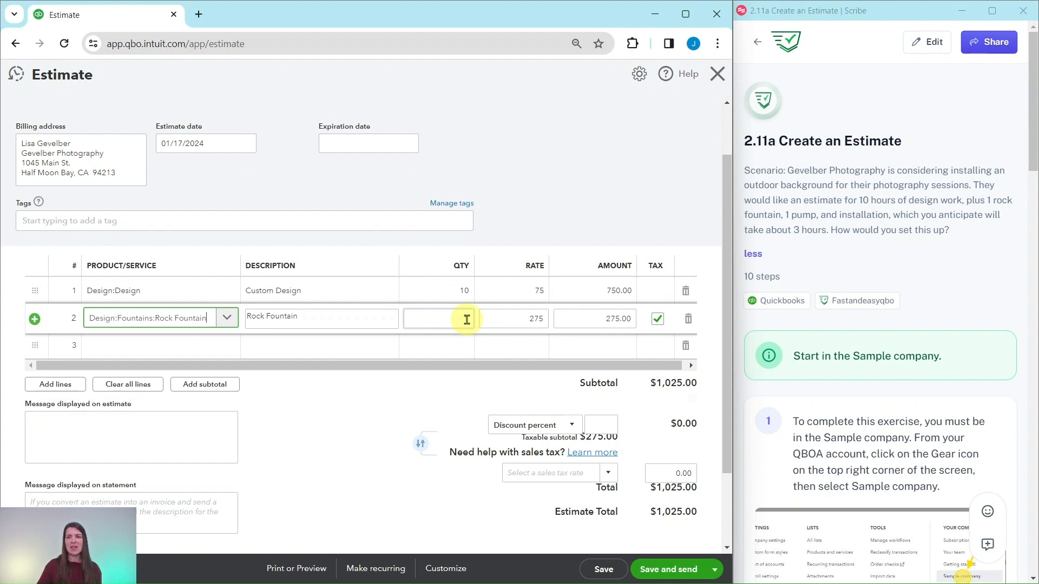
{"action": "type", "text": "1"}
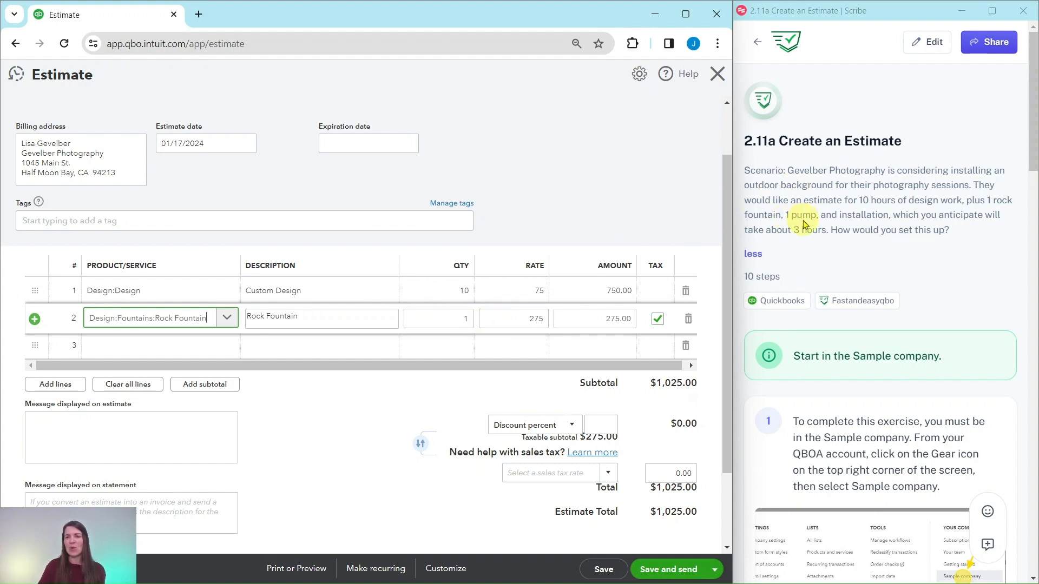
Add the fountain Pump product on the third line of the estimate with a quantity of 1.
{"action": "left_click", "coordinate": [189, 350]}
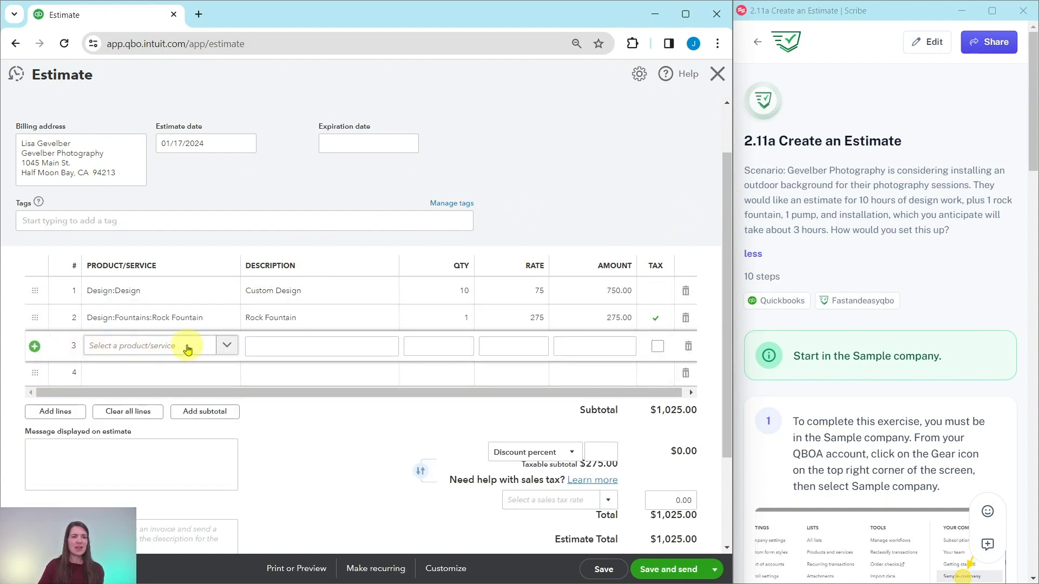
{"action": "left_click", "coordinate": [187, 349]}
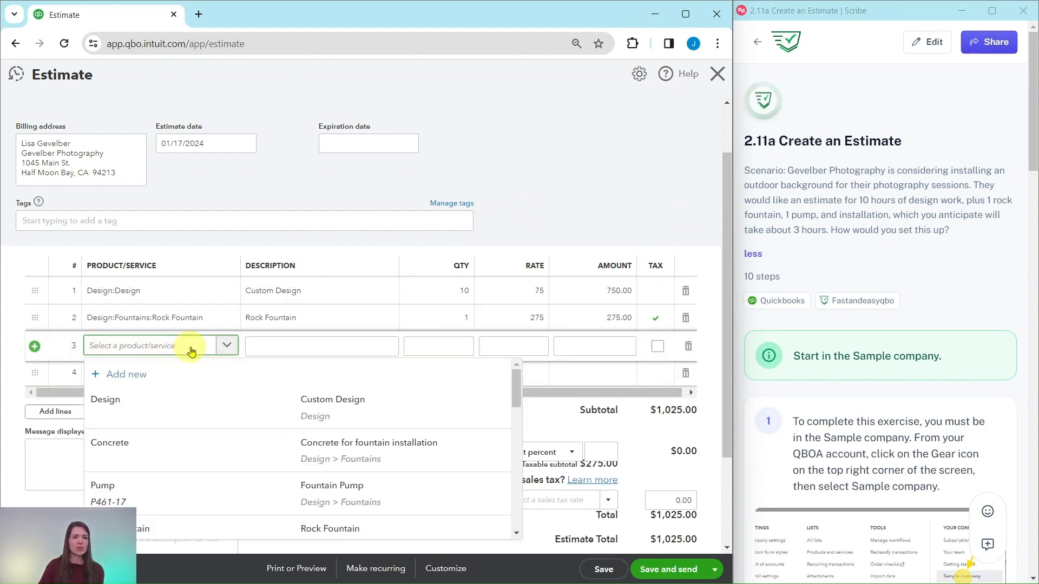
{"action": "scroll", "coordinate": [260, 416], "scroll_direction": "down", "scroll_amount": 1}
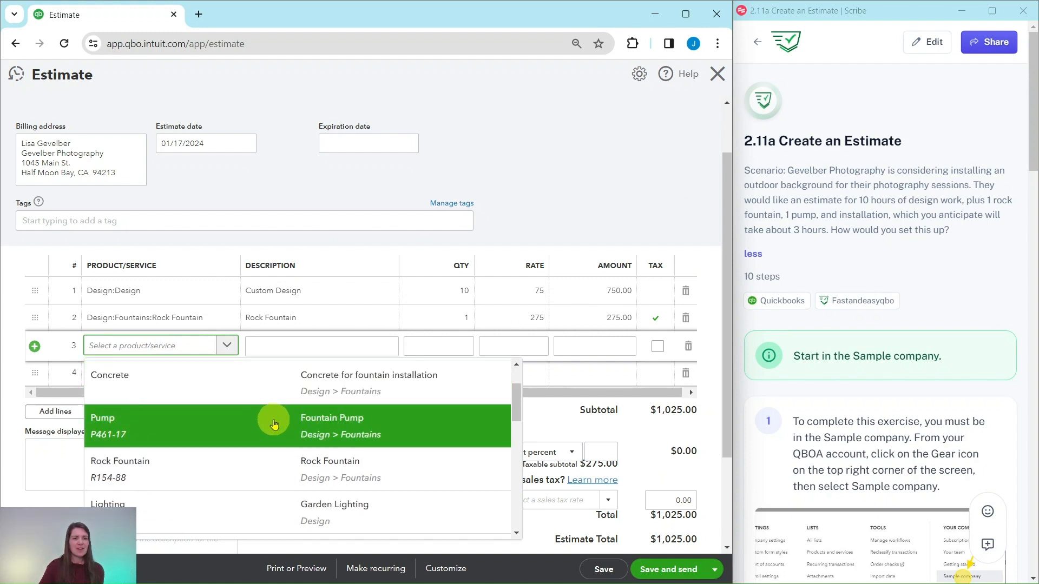
{"action": "left_click", "coordinate": [276, 424]}
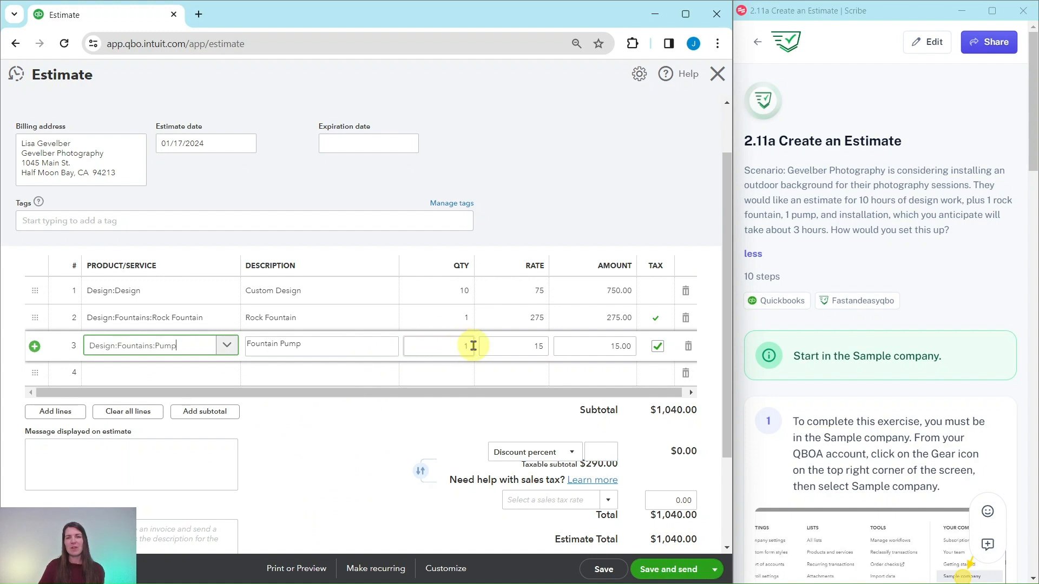
{"action": "left_click", "coordinate": [457, 344]}
{"action": "type", "text": "1"}
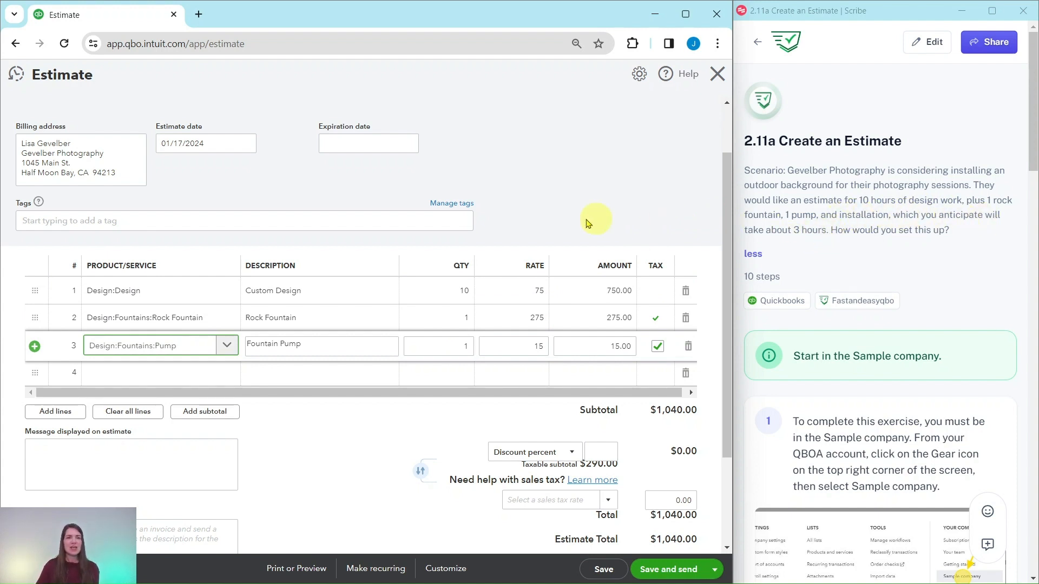
Add the landscaping Installation service on the fourth line of the estimate with a quantity of 3.
{"action": "left_click", "coordinate": [212, 373]}
{"action": "scroll", "coordinate": [212, 375], "scroll_direction": "down", "scroll_amount": 1}
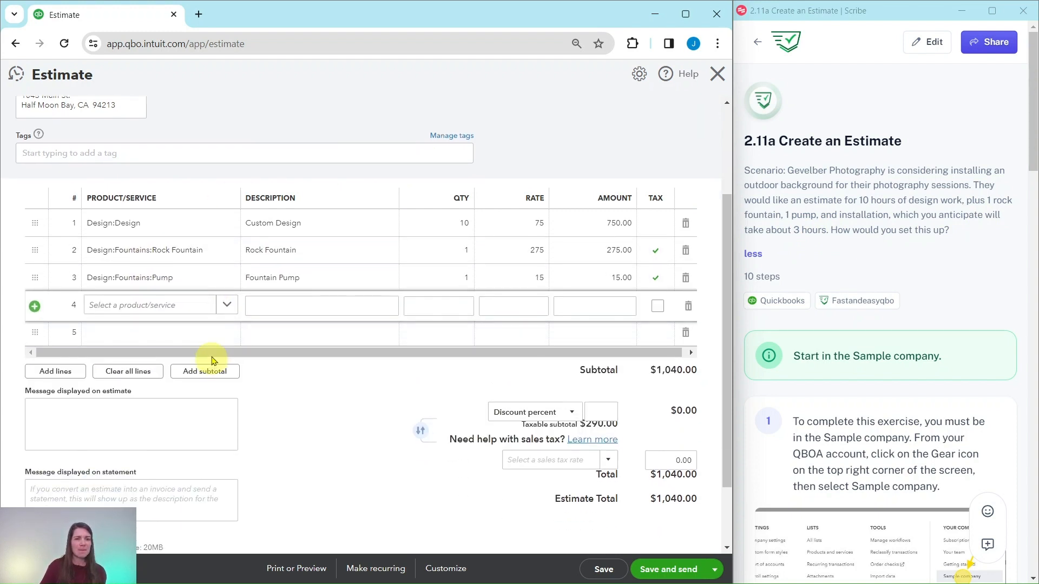
{"action": "left_click", "coordinate": [203, 305]}
{"action": "scroll", "coordinate": [281, 360], "scroll_direction": "down", "scroll_amount": 6}
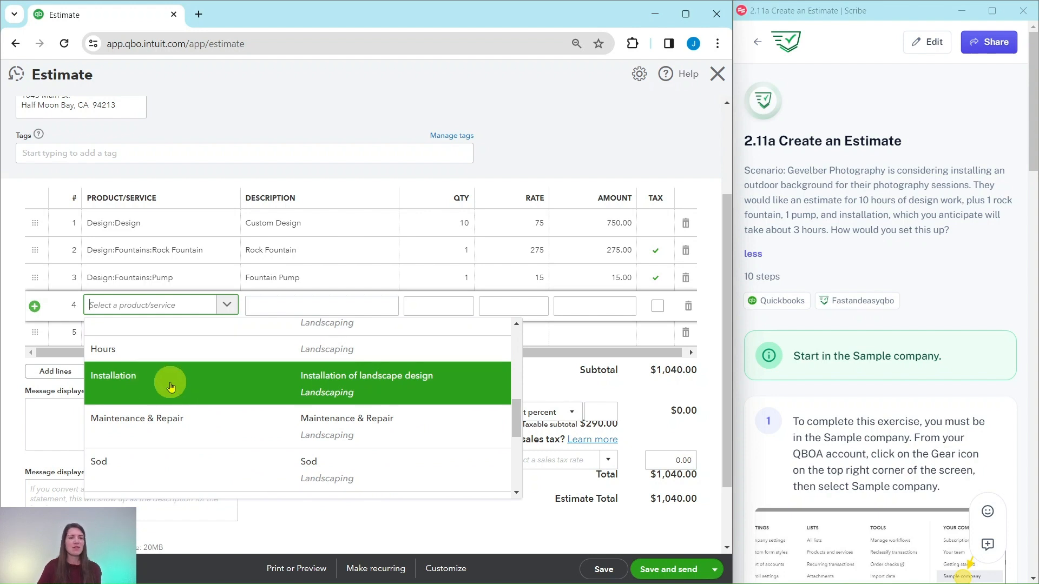
{"action": "left_click", "coordinate": [114, 384]}
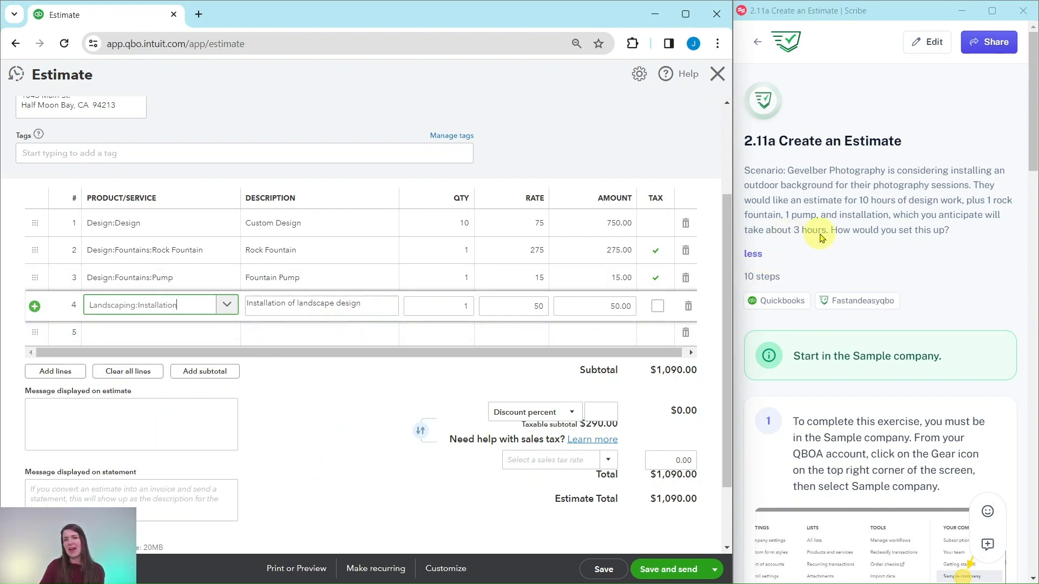
{"action": "left_click", "coordinate": [454, 304]}
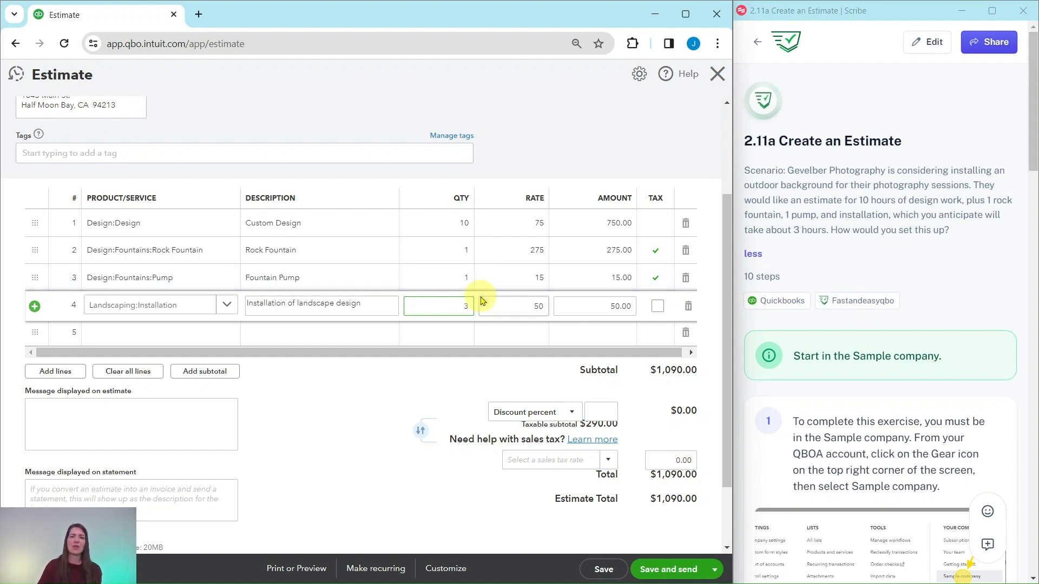
{"action": "type", "text": "3"}
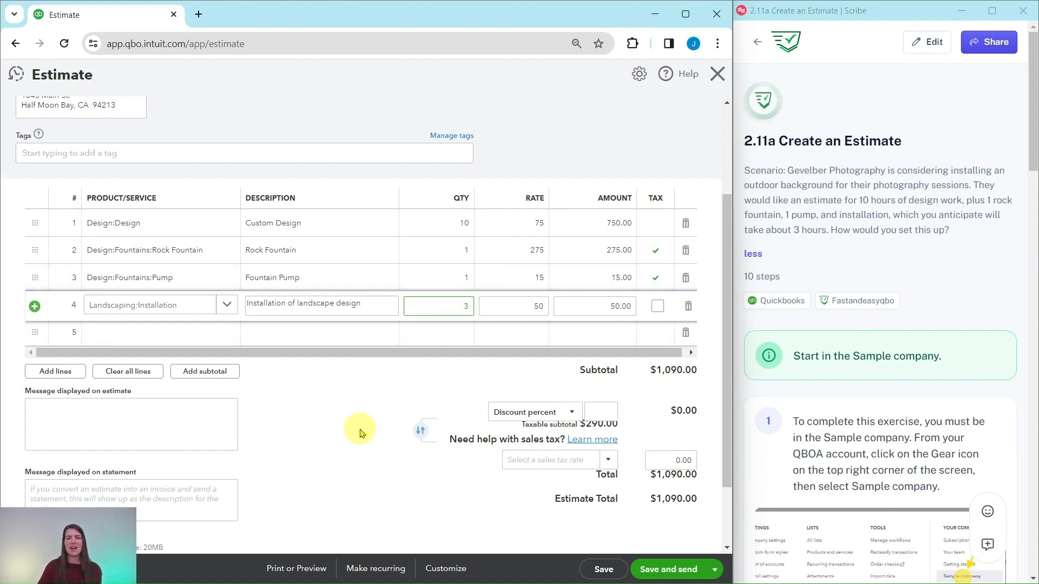
{"action": "left_click", "coordinate": [347, 429]}
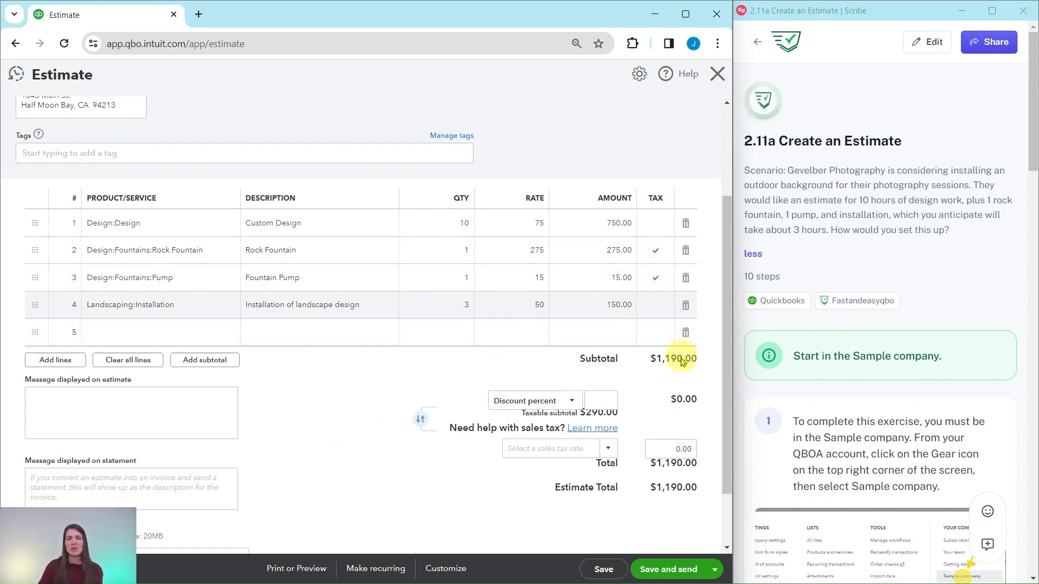
Review the completed estimate against the exercise guide, then save and close it without sending.
{"action": "scroll", "coordinate": [670, 412], "scroll_direction": "up", "scroll_amount": 2}
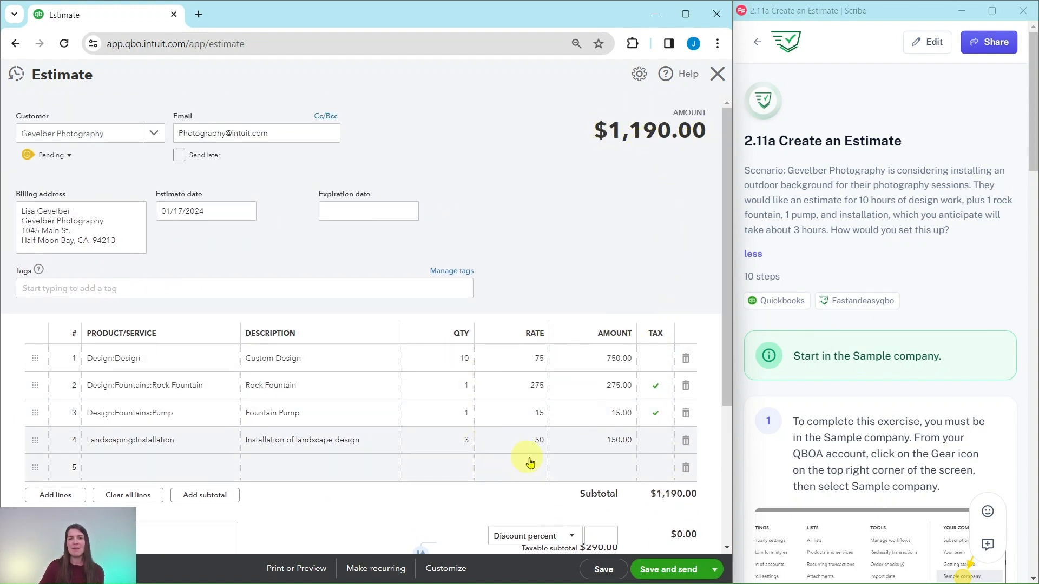
{"action": "scroll", "coordinate": [827, 273], "scroll_direction": "down", "scroll_amount": 10}
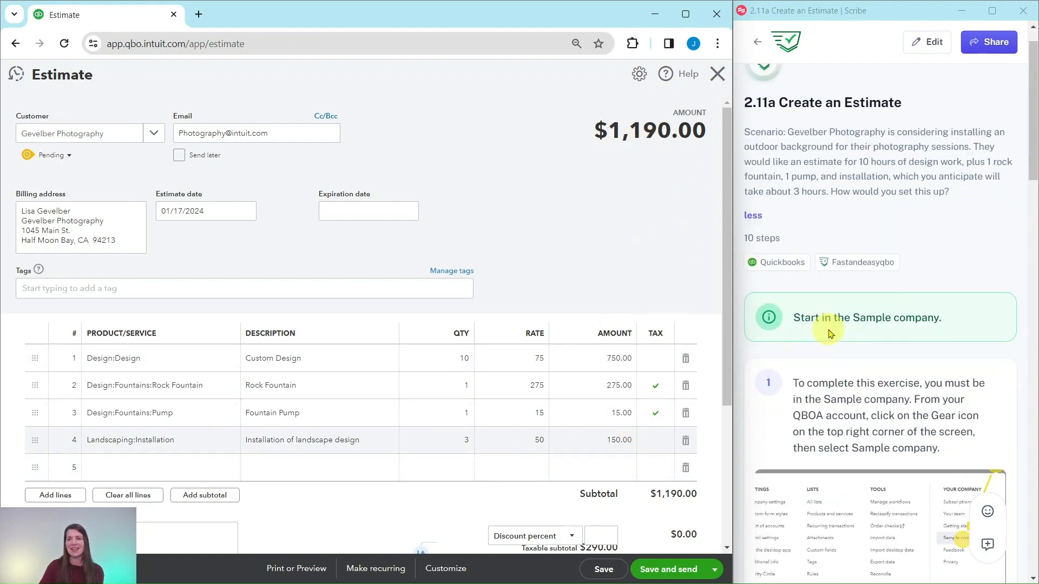
{"action": "scroll", "coordinate": [842, 334], "scroll_direction": "down", "scroll_amount": 7}
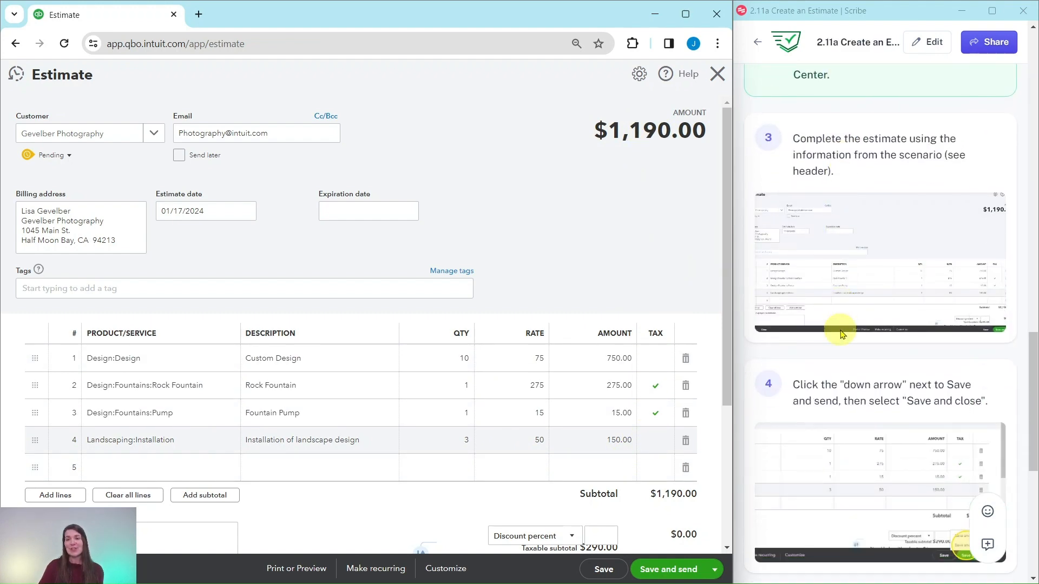
{"action": "scroll", "coordinate": [842, 267], "scroll_direction": "up", "scroll_amount": 1}
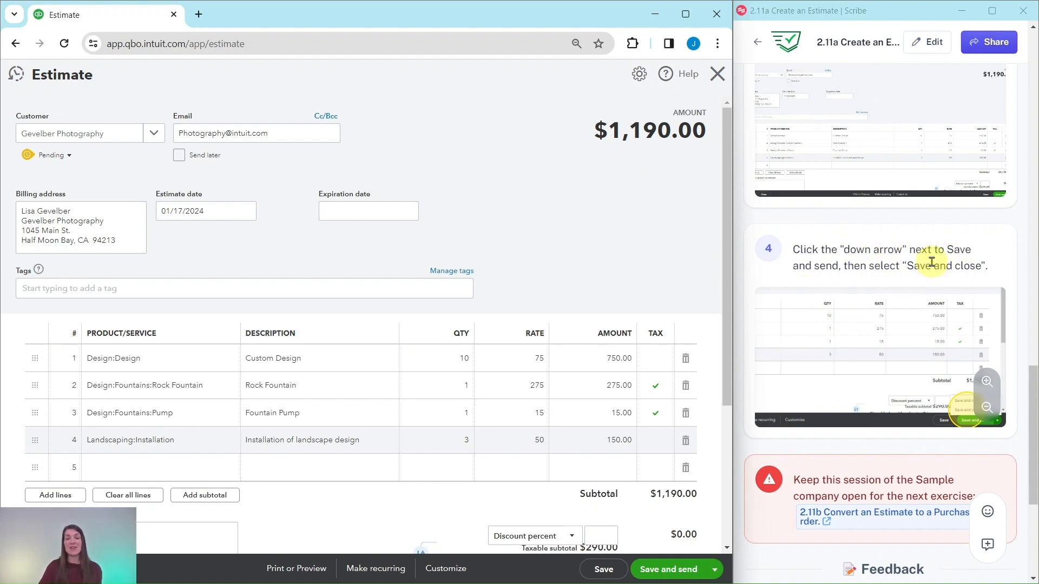
{"action": "left_click", "coordinate": [715, 570]}
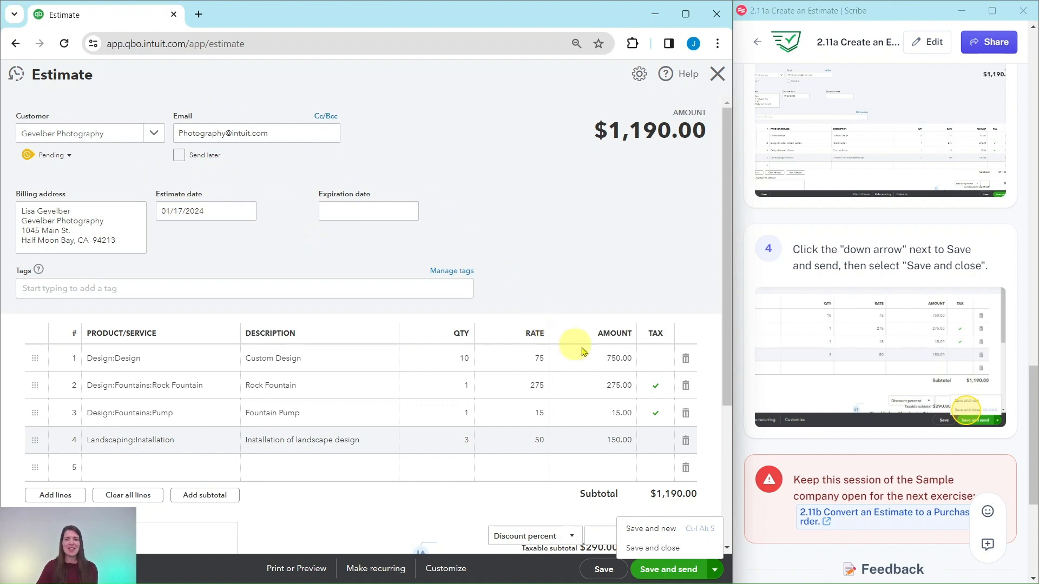
{"action": "left_click", "coordinate": [653, 548]}
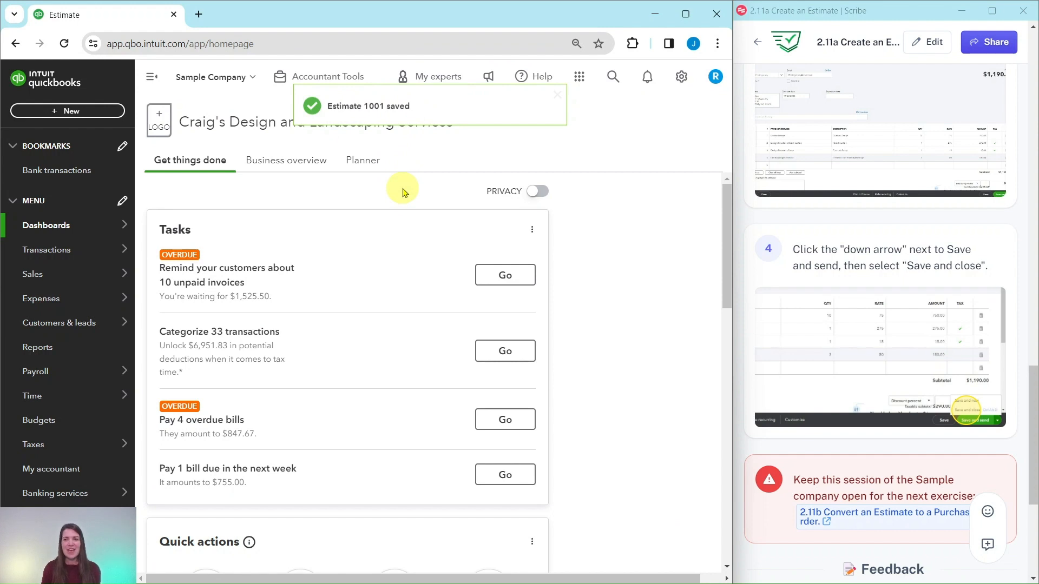
{"action": "scroll", "coordinate": [903, 243], "scroll_direction": "down", "scroll_amount": 4}
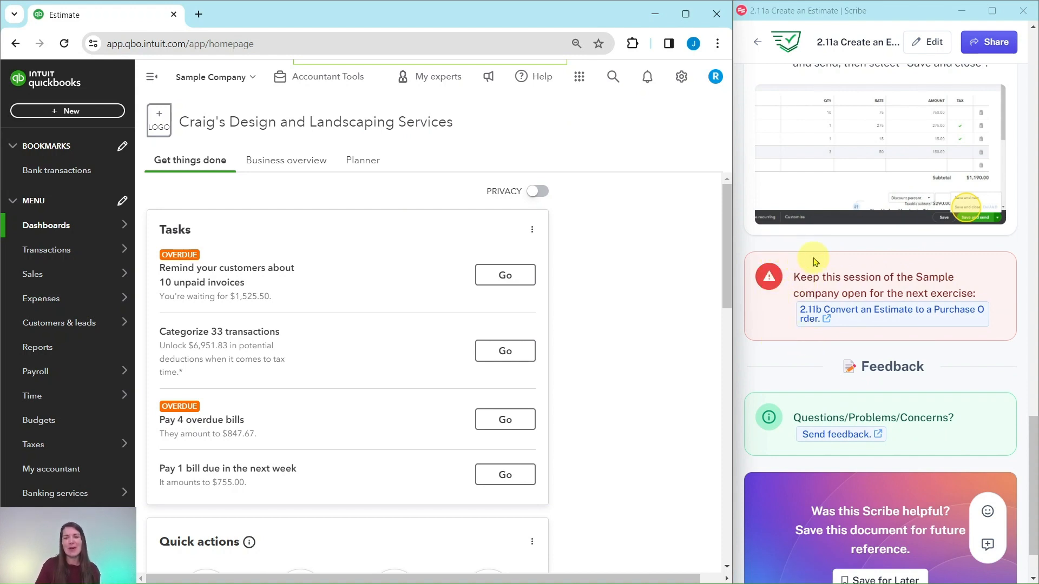
{"action": "scroll", "coordinate": [822, 268], "scroll_direction": "up", "scroll_amount": 1}
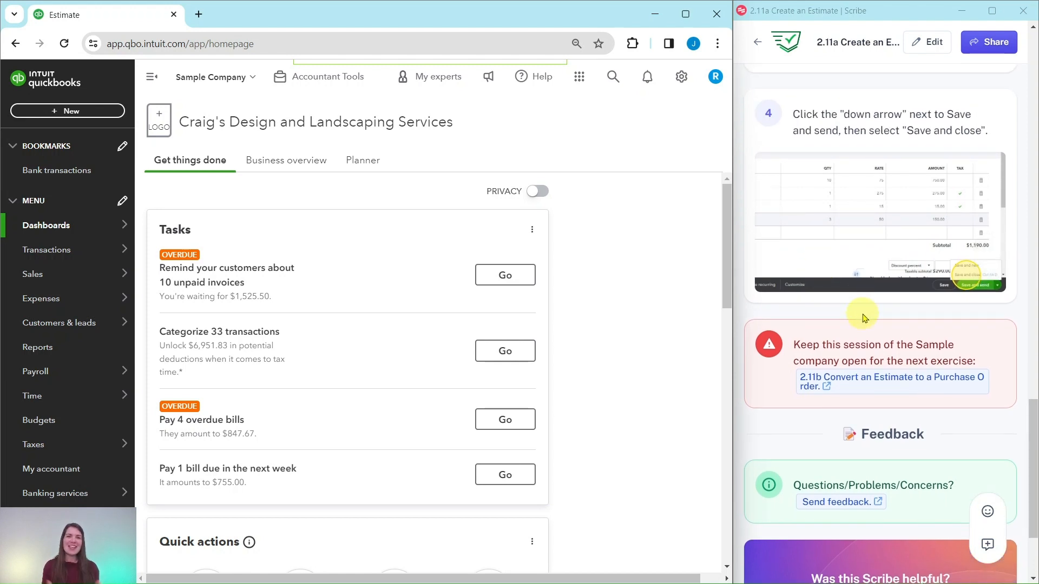